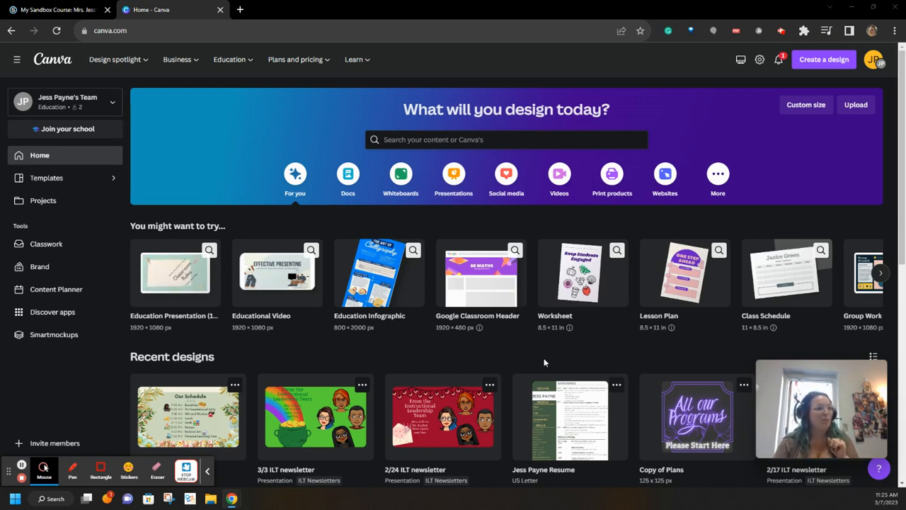
# Create a new custom-size design 125 px wide and 125 px high.
pyautogui.scroll(-10, 545, 361)
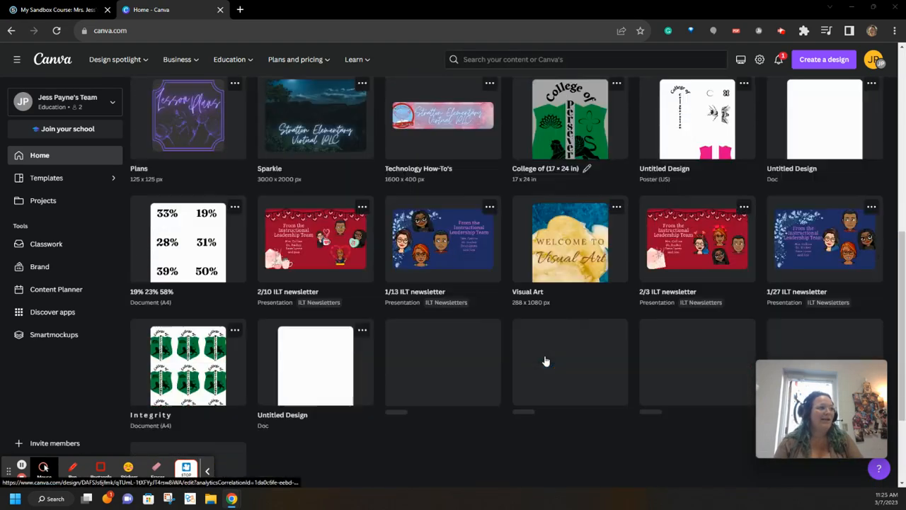
pyautogui.scroll(7, 545, 361)
pyautogui.scroll(3, 546, 361)
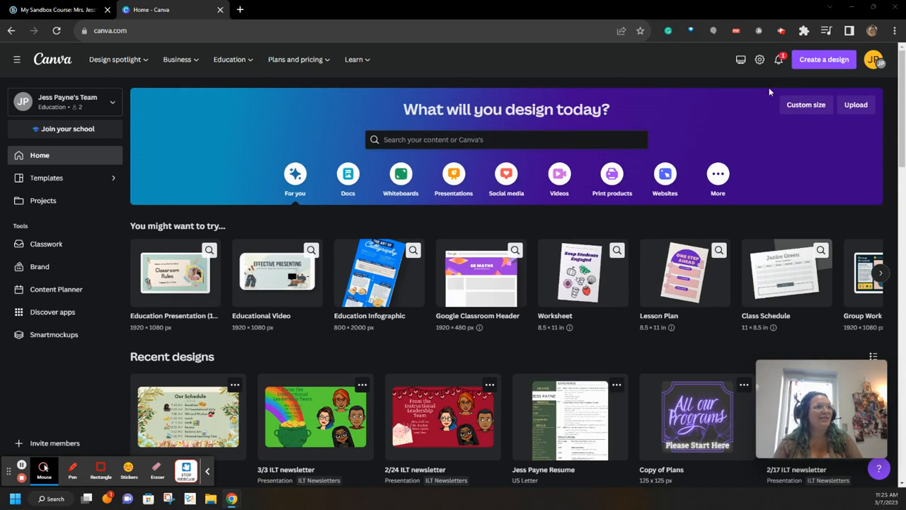
pyautogui.click(819, 61)
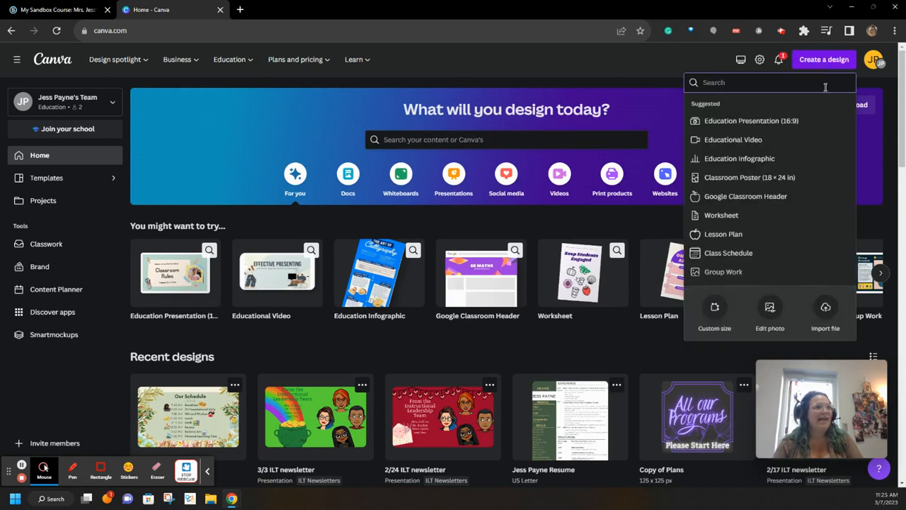
pyautogui.click(712, 311)
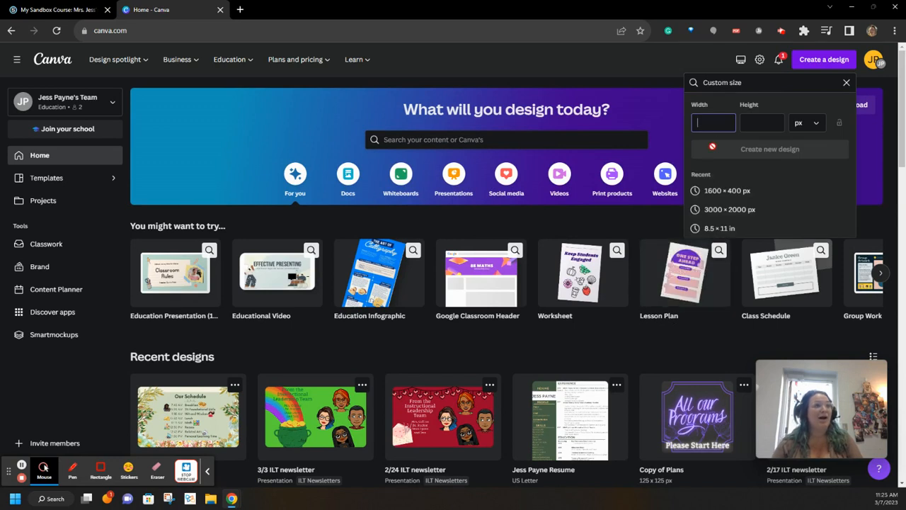
pyautogui.write('1')
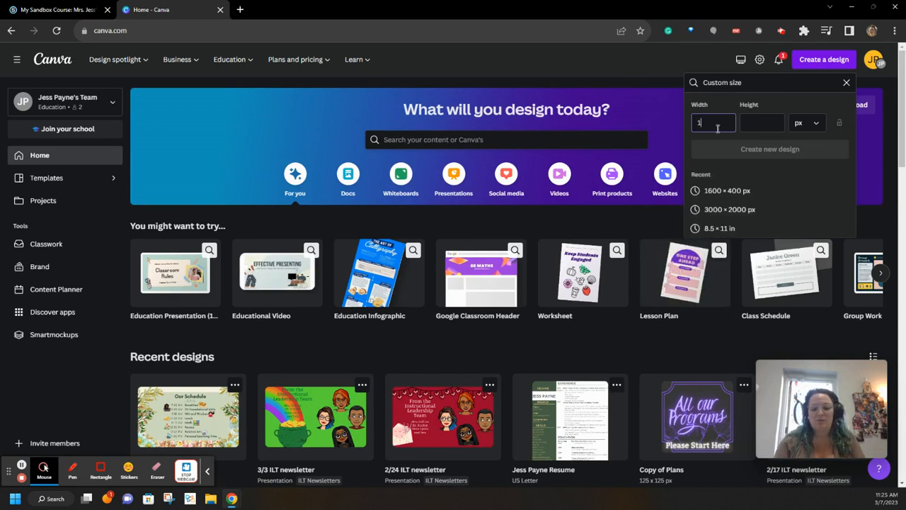
pyautogui.write('25')
pyautogui.click(761, 123)
pyautogui.write('125')
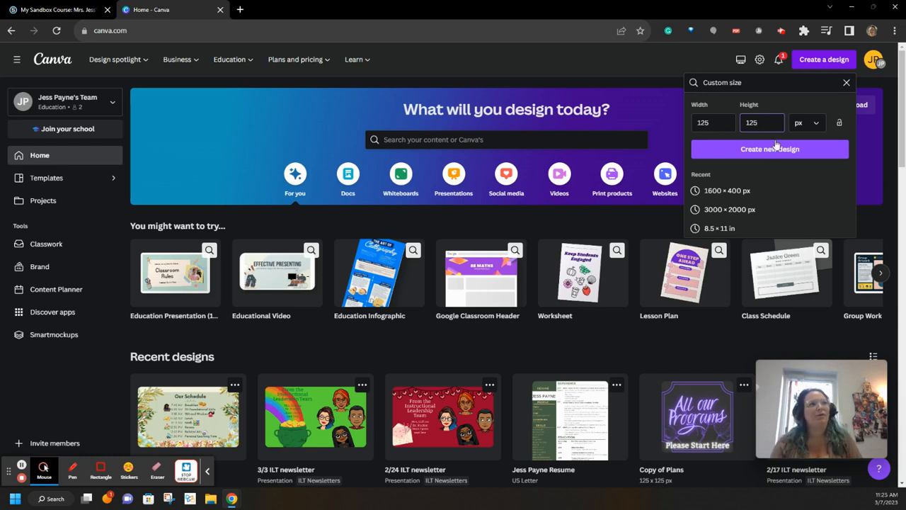
pyautogui.click(771, 149)
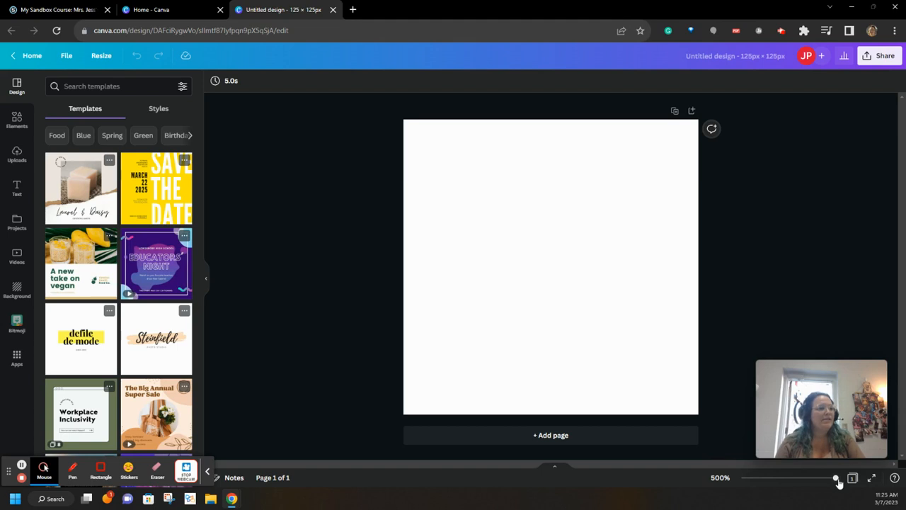
# Set the page background to a custom soft sage-green colour.
pyautogui.moveTo(838, 481); pyautogui.dragTo(844, 483)
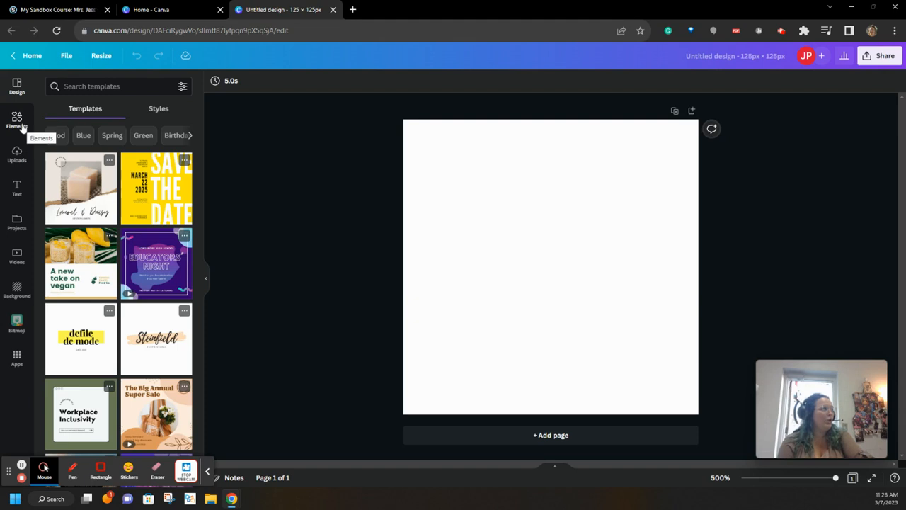
pyautogui.click(444, 200)
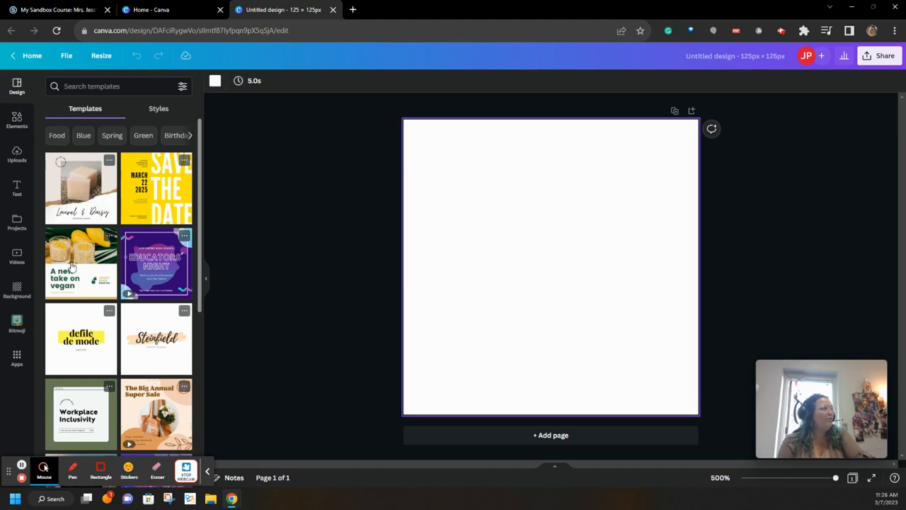
pyautogui.click(14, 294)
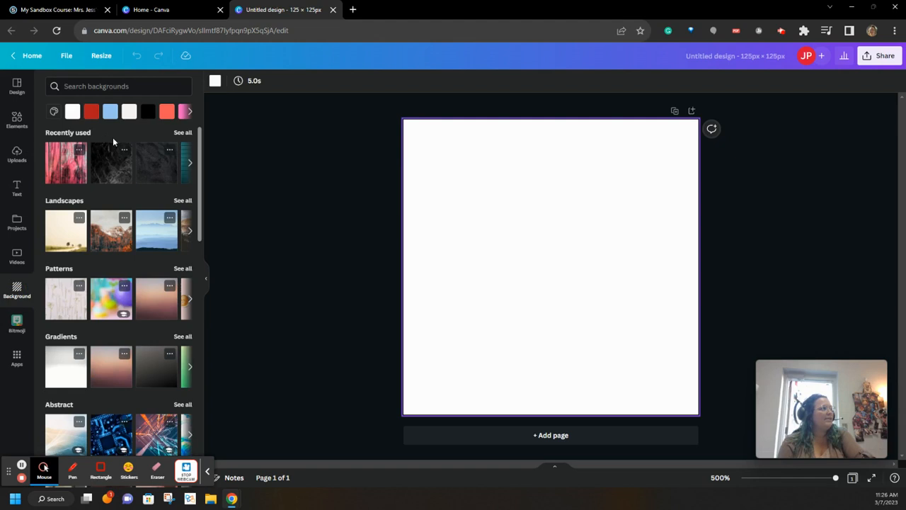
pyautogui.click(55, 112)
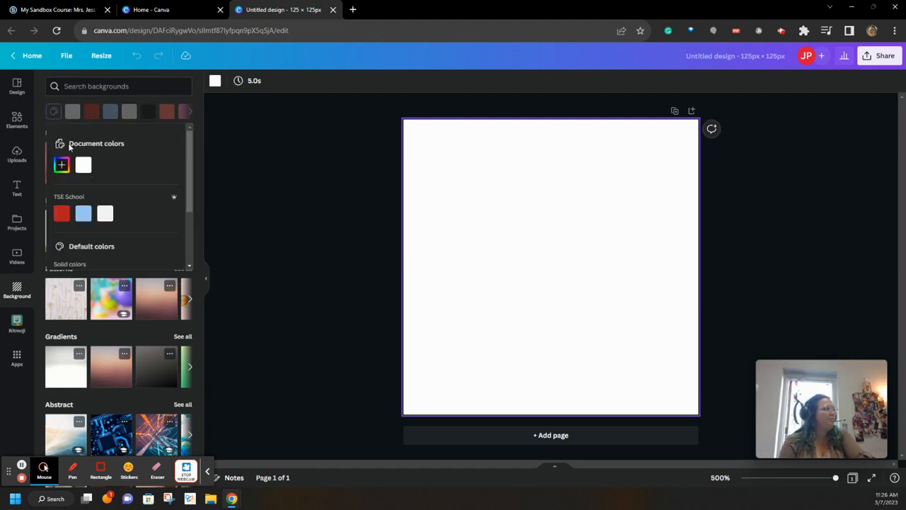
pyautogui.click(60, 167)
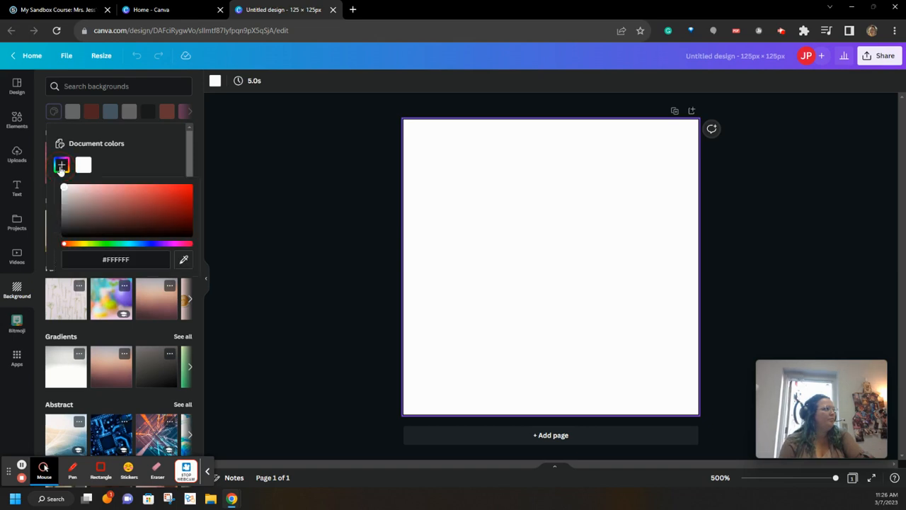
pyautogui.click(71, 245)
pyautogui.moveTo(72, 247); pyautogui.dragTo(97, 249)
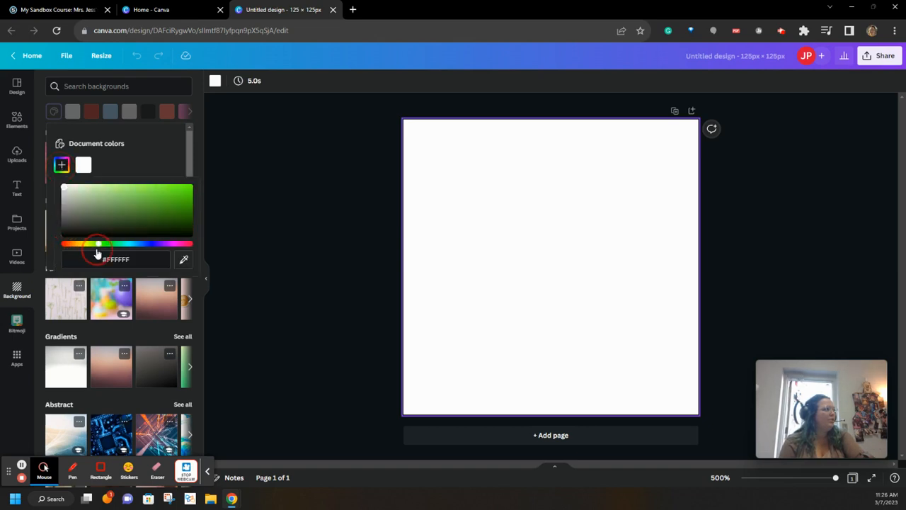
pyautogui.click(142, 206)
pyautogui.moveTo(142, 206); pyautogui.dragTo(104, 202)
pyautogui.click(259, 206)
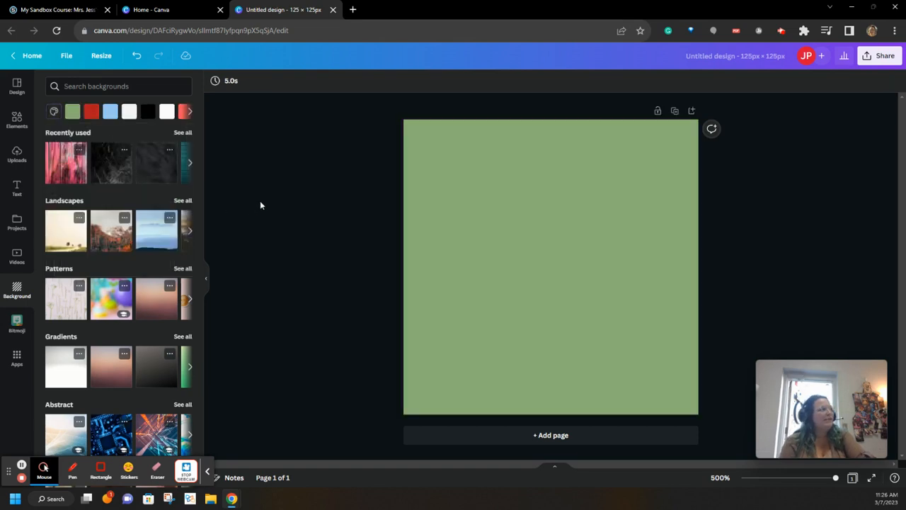
# Search Elements for 'wild flowers' and add the watercolour wildflower border graphic.
pyautogui.click(16, 119)
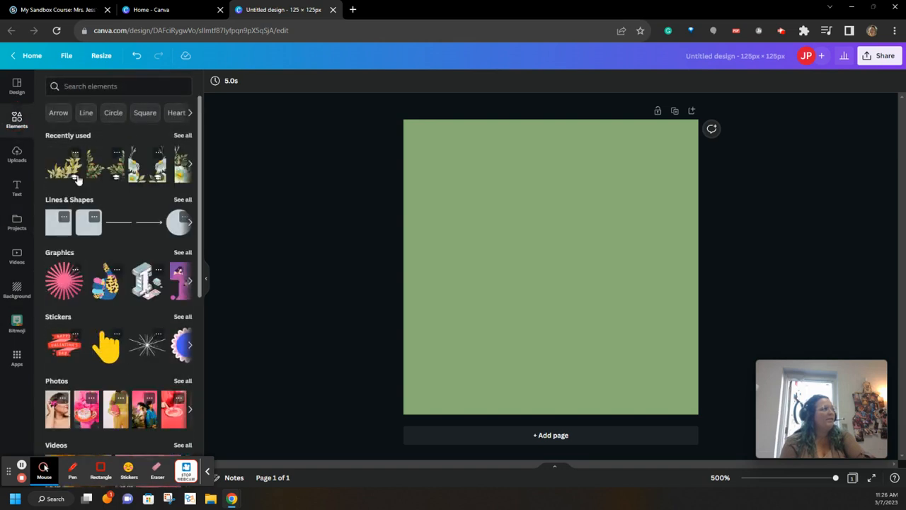
pyautogui.click(80, 92)
pyautogui.write('wil')
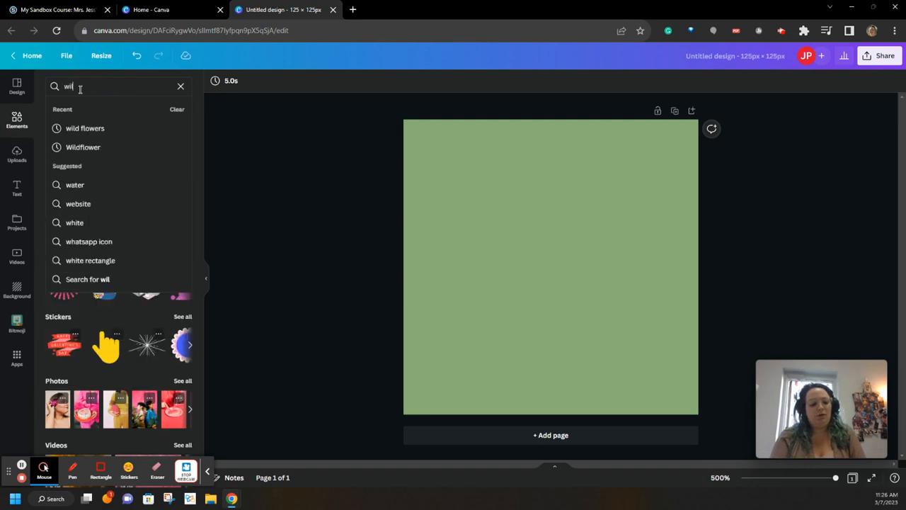
pyautogui.write('d')
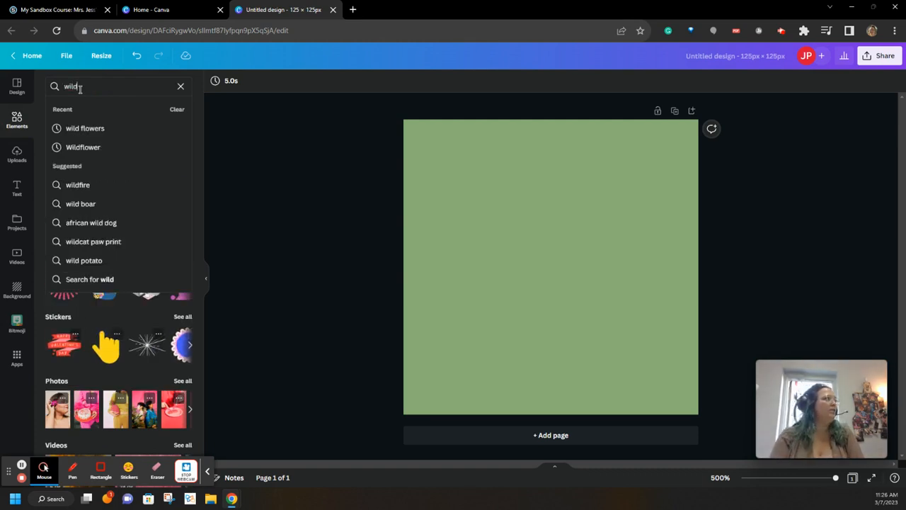
pyautogui.click(63, 130)
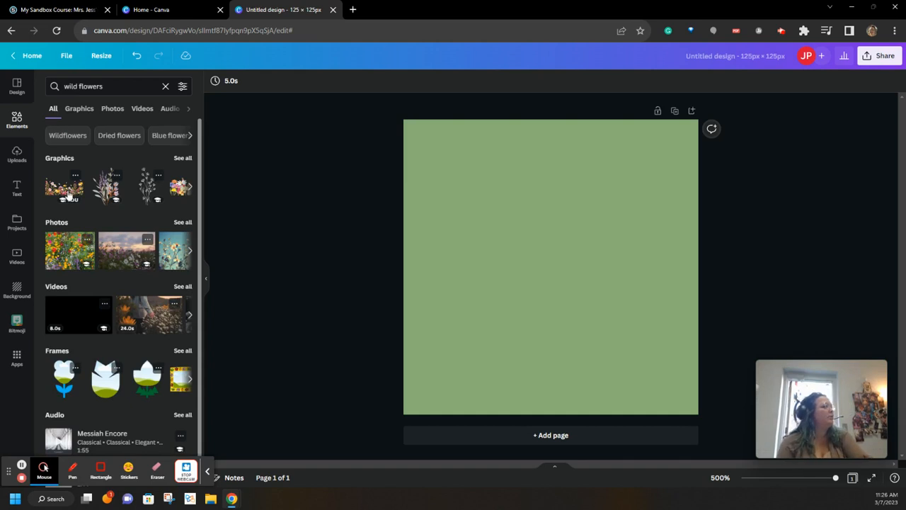
pyautogui.click(180, 157)
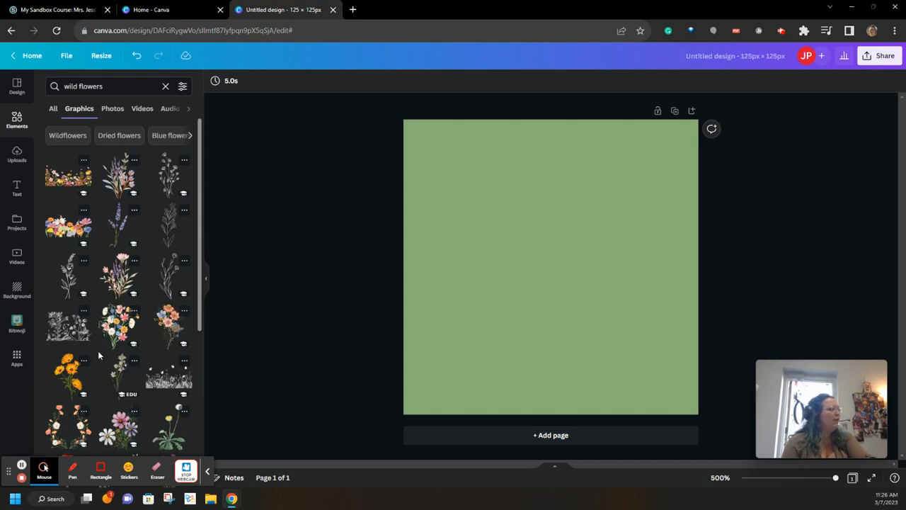
pyautogui.click(63, 183)
# Stretch the border along the bottom, then add a right-side flower graphic layered behind it.
pyautogui.moveTo(524, 290); pyautogui.dragTo(494, 385)
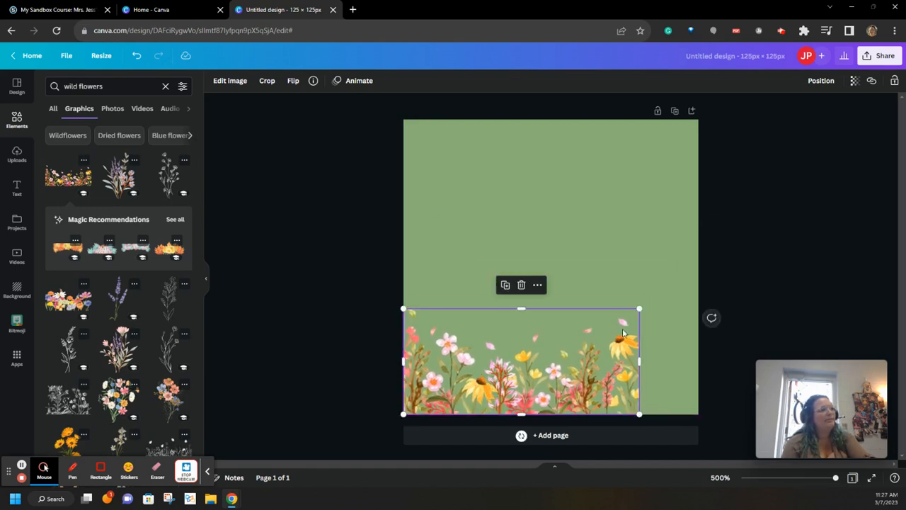
pyautogui.moveTo(639, 308); pyautogui.dragTo(696, 271)
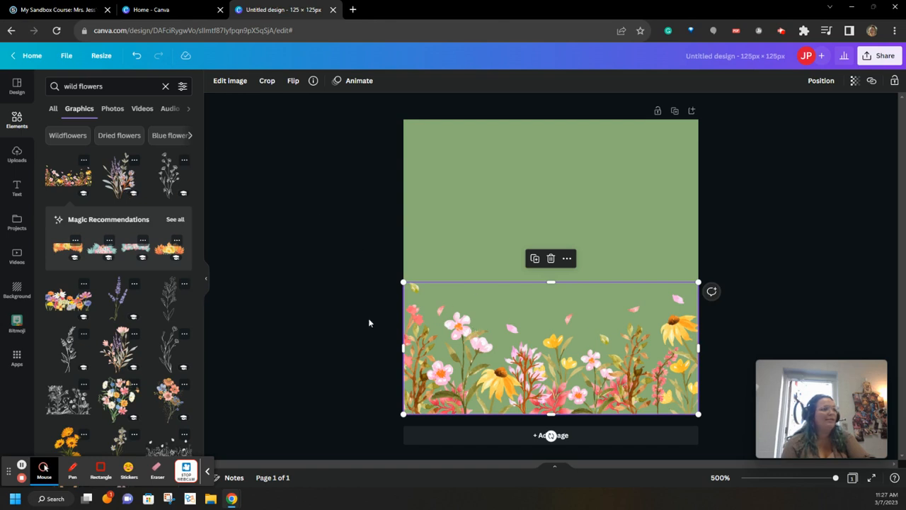
pyautogui.moveTo(118, 347); pyautogui.dragTo(650, 364)
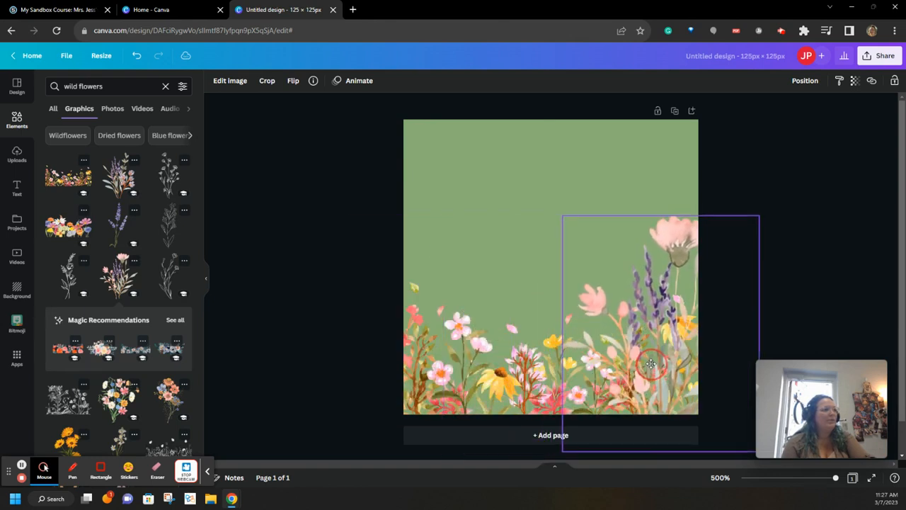
pyautogui.click(805, 82)
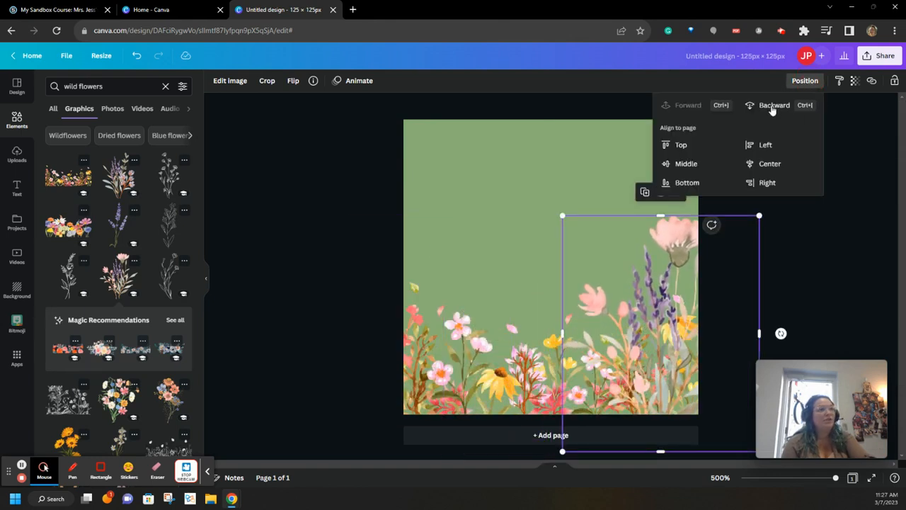
pyautogui.click(772, 106)
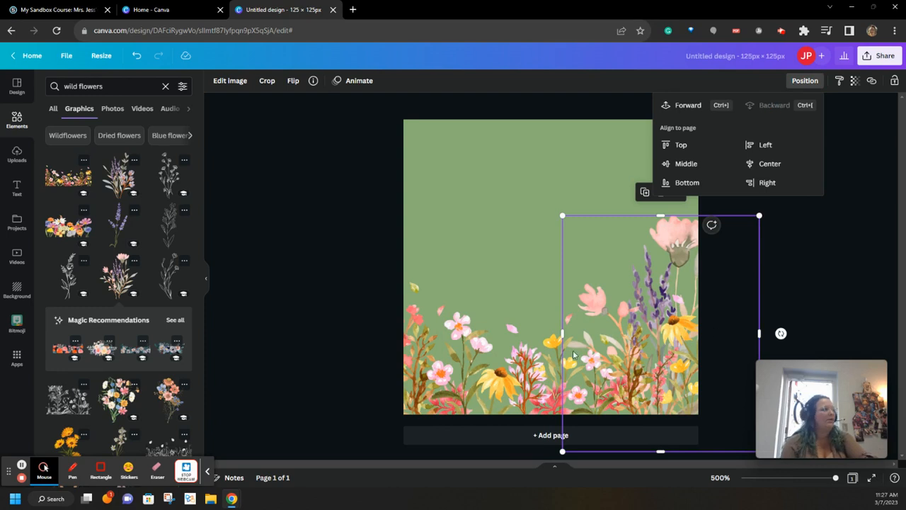
# Place a lavender bouquet at the lower-left and send it behind the other flowers.
pyautogui.click(108, 216)
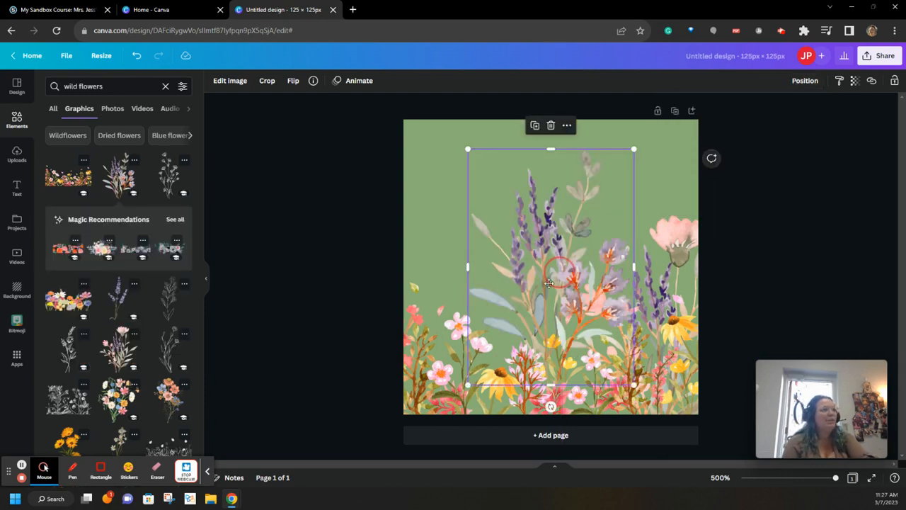
pyautogui.moveTo(549, 283); pyautogui.dragTo(439, 332)
pyautogui.click(815, 82)
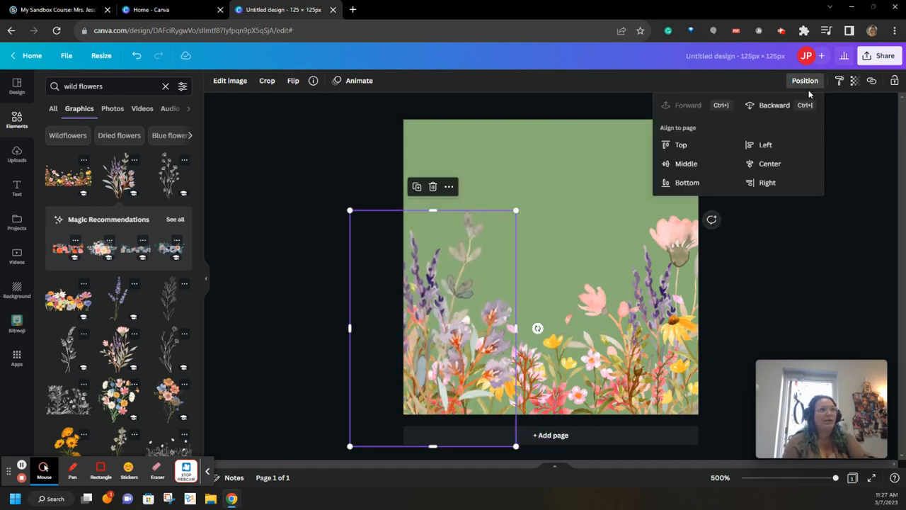
pyautogui.click(782, 105)
pyautogui.click(818, 262)
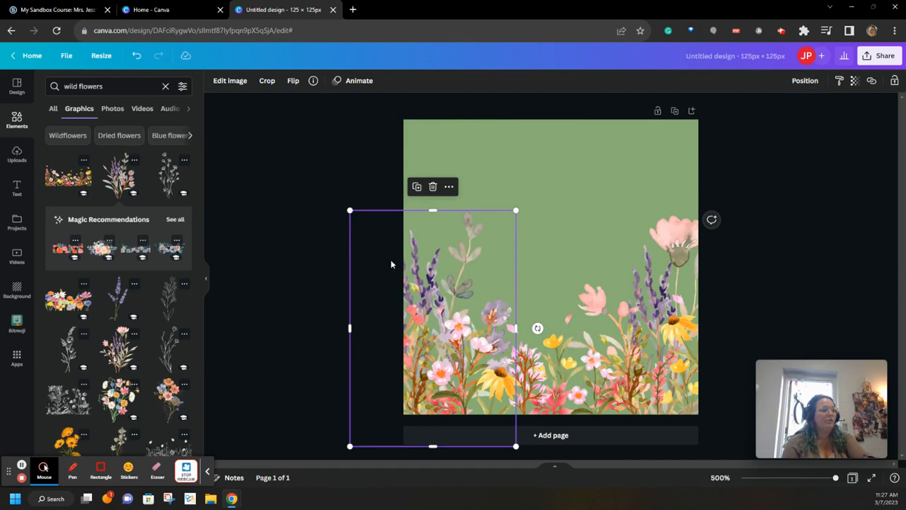
pyautogui.click(319, 210)
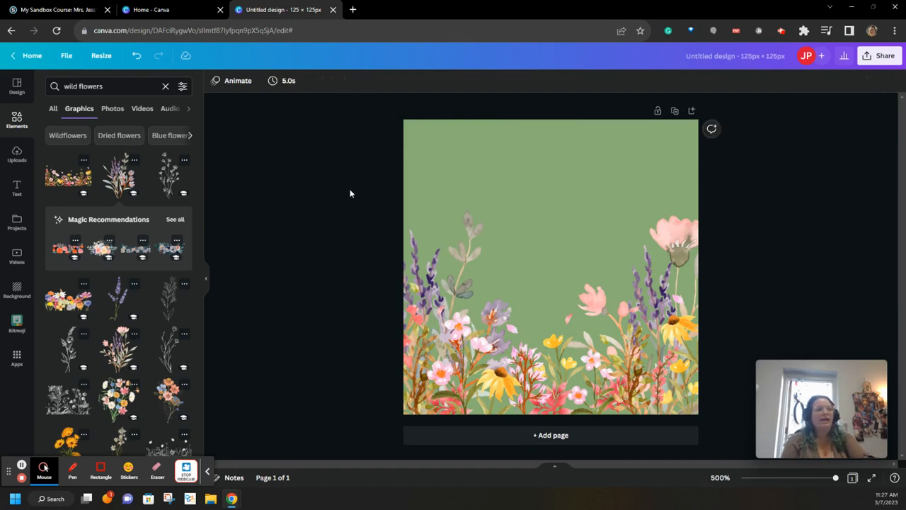
# Add the pink script 'Sweet' text template and move it to the top of the square.
pyautogui.click(21, 189)
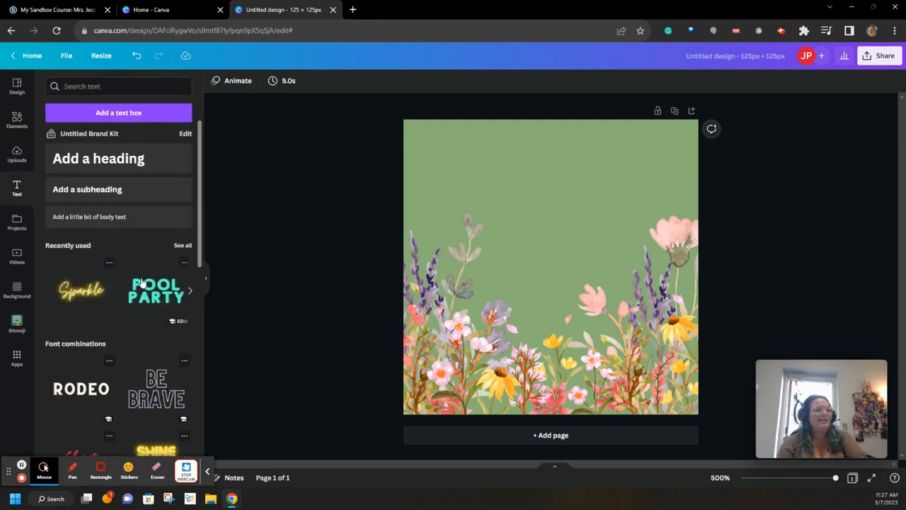
pyautogui.scroll(-2, 138, 277)
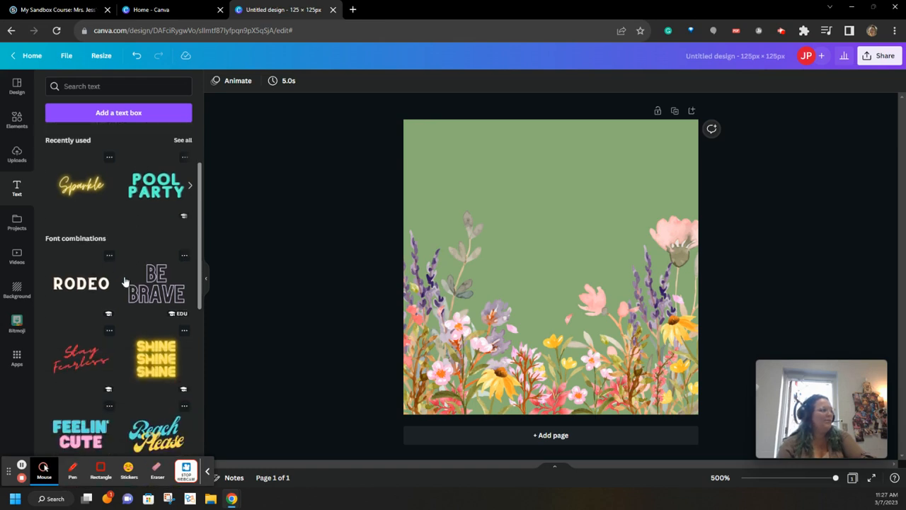
pyautogui.scroll(-1, 124, 282)
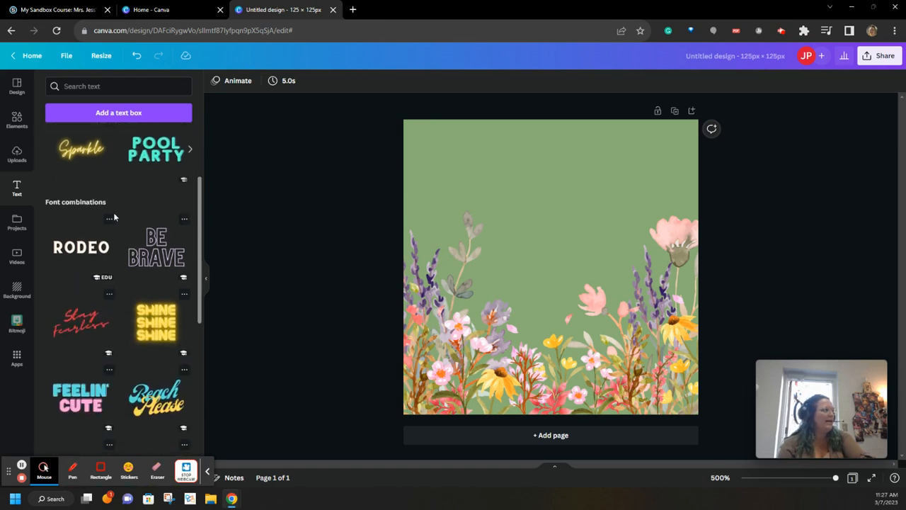
pyautogui.scroll(-3, 114, 216)
pyautogui.scroll(-5, 86, 231)
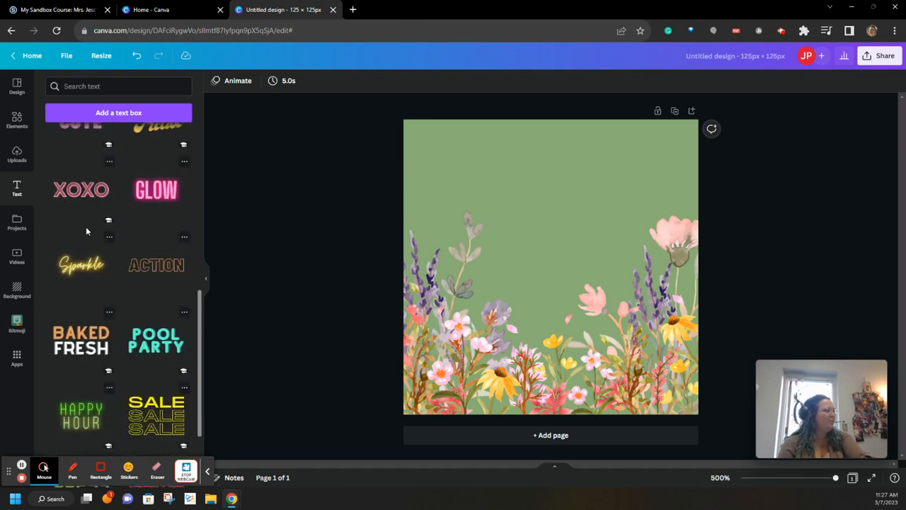
pyautogui.scroll(-3, 86, 231)
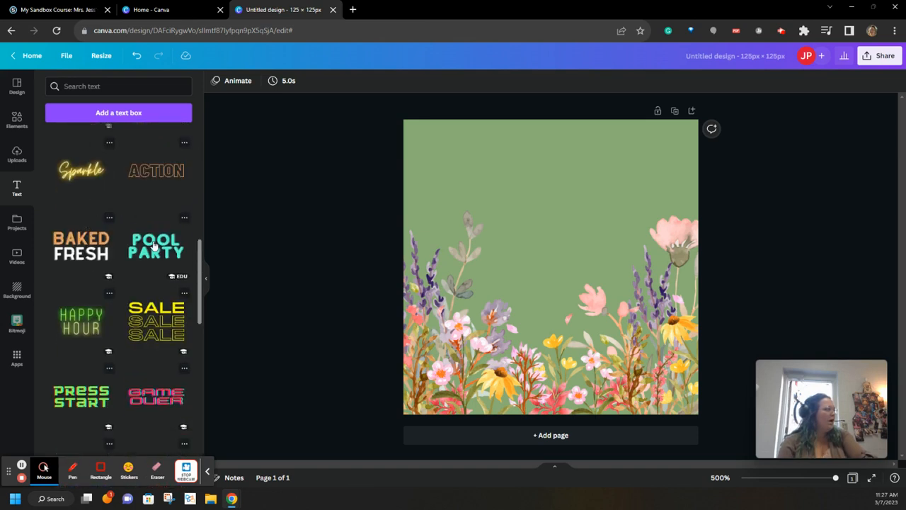
pyautogui.scroll(-6, 154, 245)
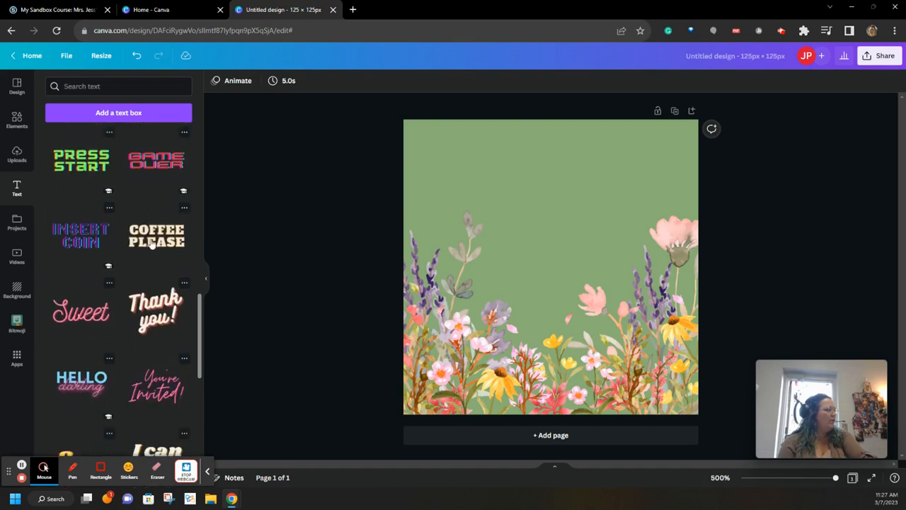
pyautogui.click(76, 322)
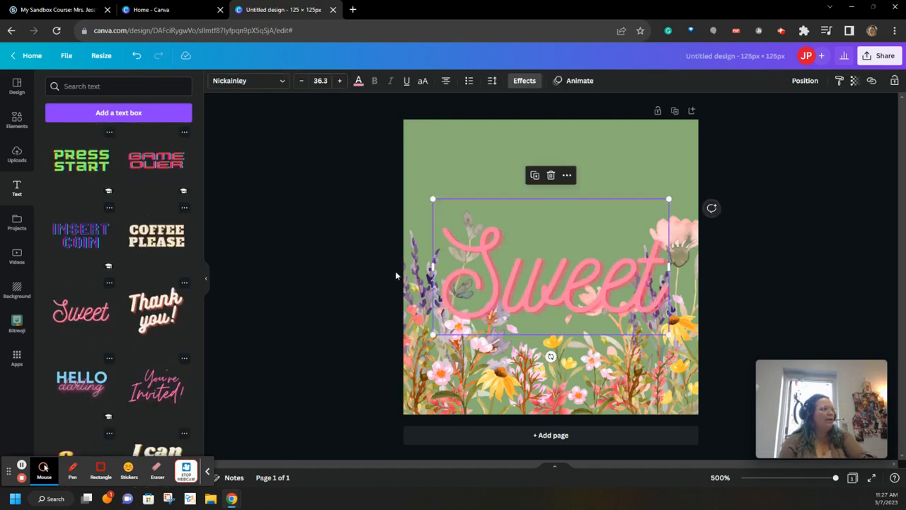
pyautogui.moveTo(554, 296); pyautogui.dragTo(552, 213)
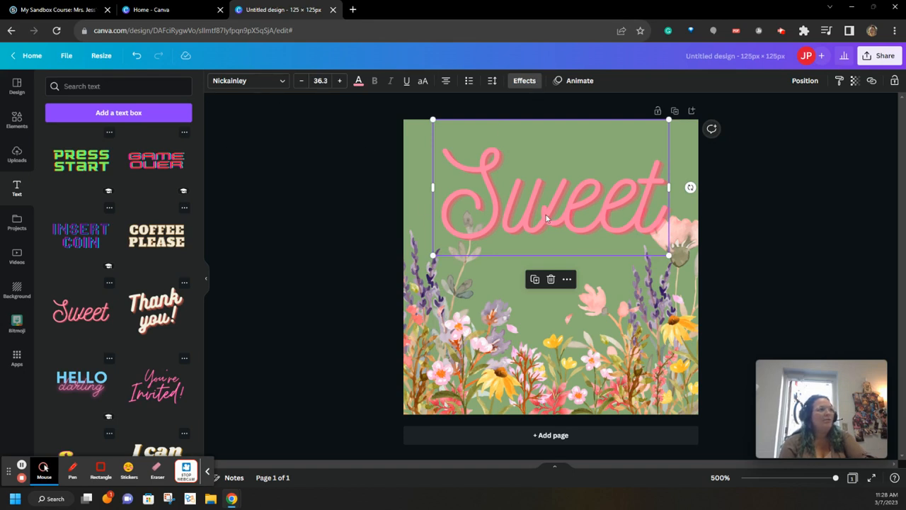
# Change the Sweet text colour to a lighter purple.
pyautogui.click(359, 83)
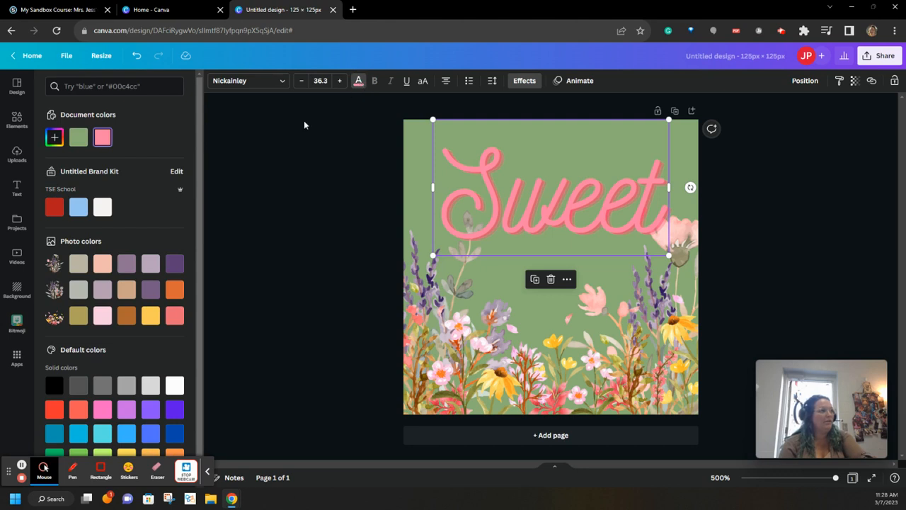
pyautogui.click(173, 266)
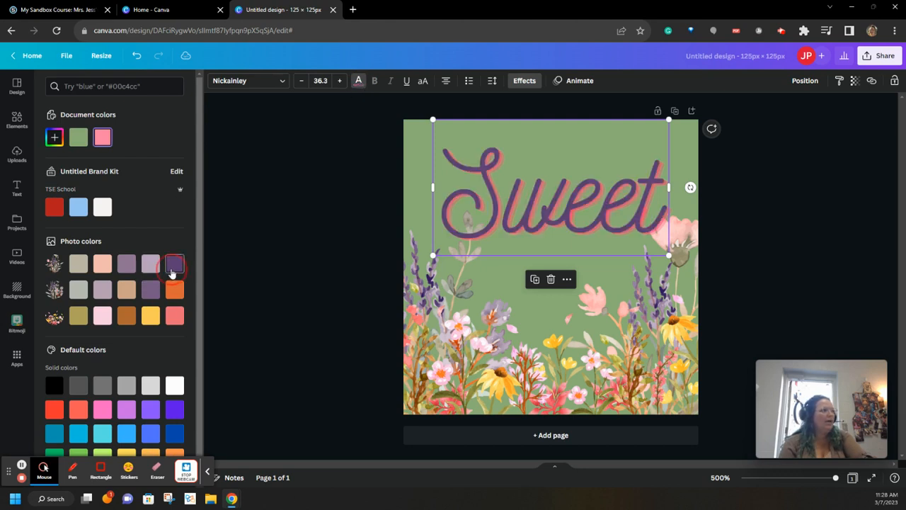
pyautogui.click(152, 291)
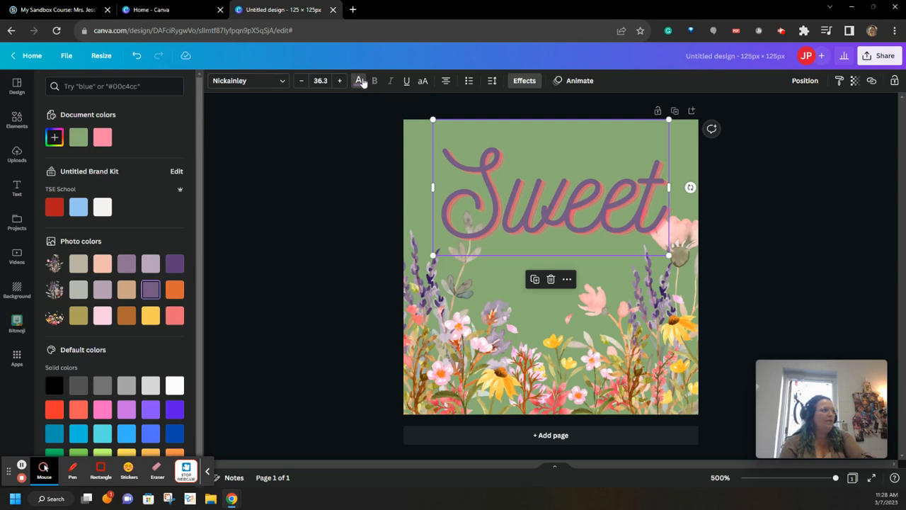
# Apply an Echo effect in a lighter violet colour to the text.
pyautogui.click(520, 81)
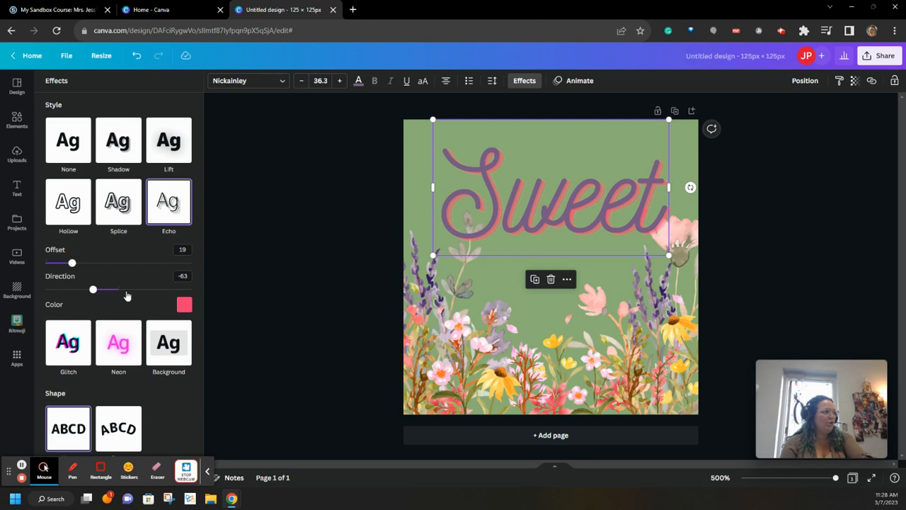
pyautogui.click(185, 306)
pyautogui.scroll(-1, 166, 237)
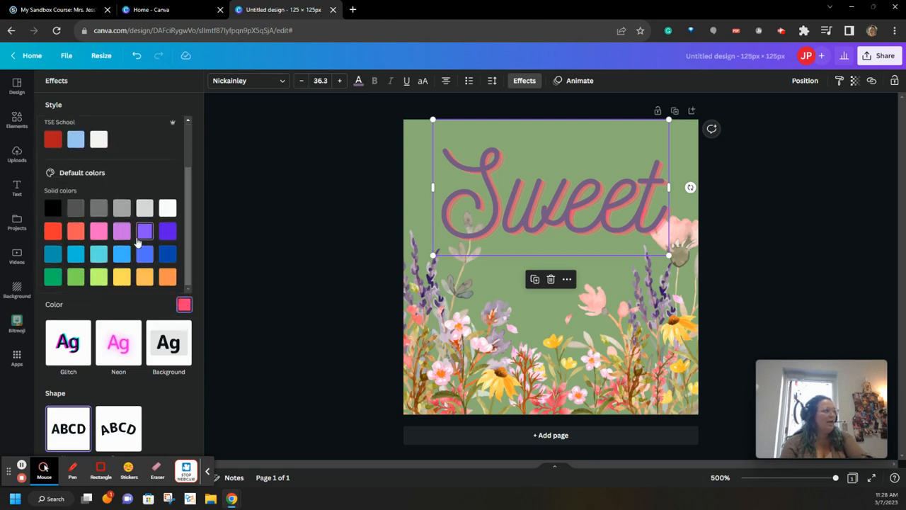
pyautogui.click(168, 232)
pyautogui.click(145, 232)
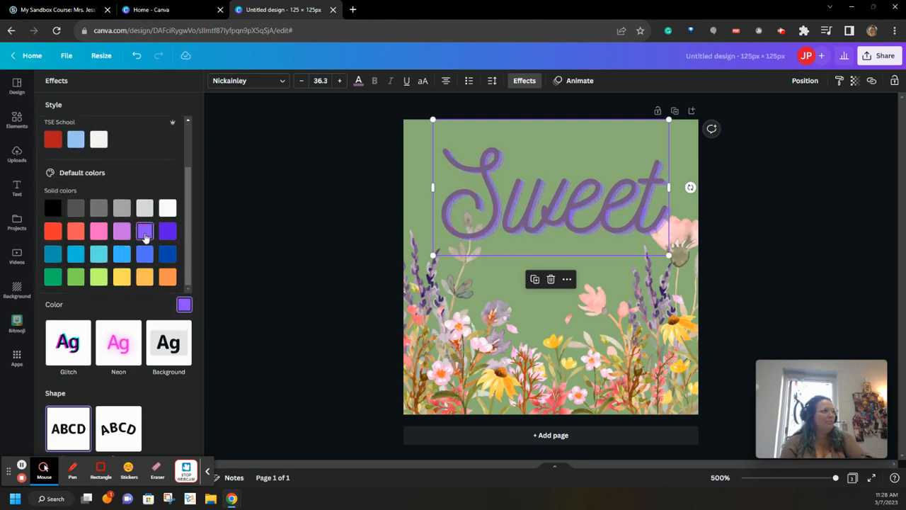
pyautogui.click(124, 238)
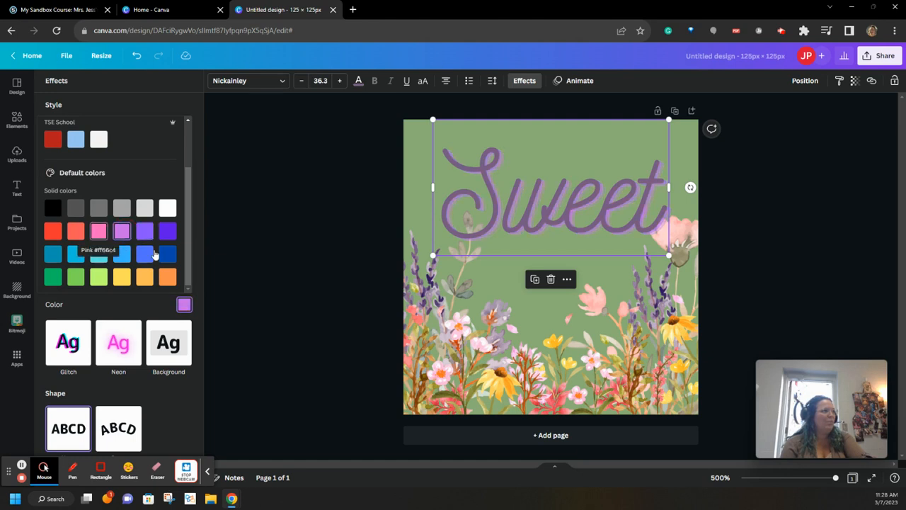
pyautogui.click(340, 221)
pyautogui.click(357, 319)
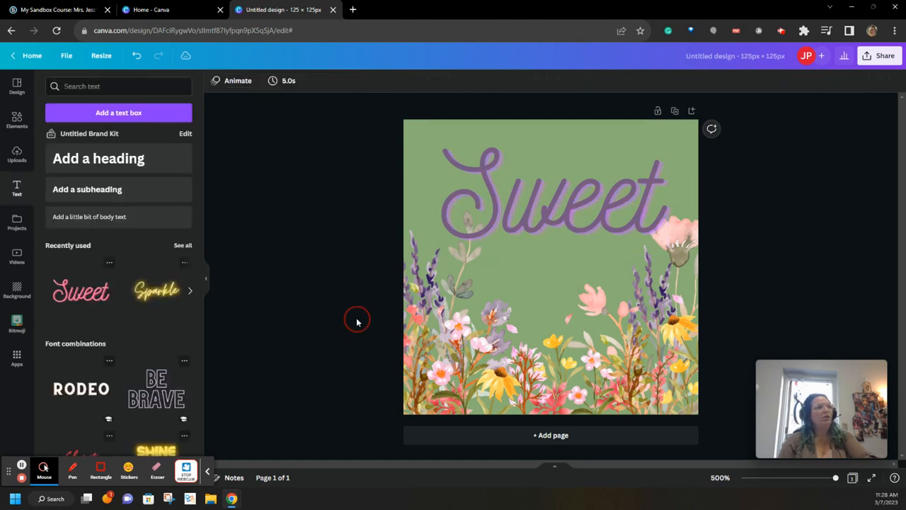
# Replace 'Sweet' with 'Class Meeting Link' and reduce the font size to 20.1.
pyautogui.click(556, 220)
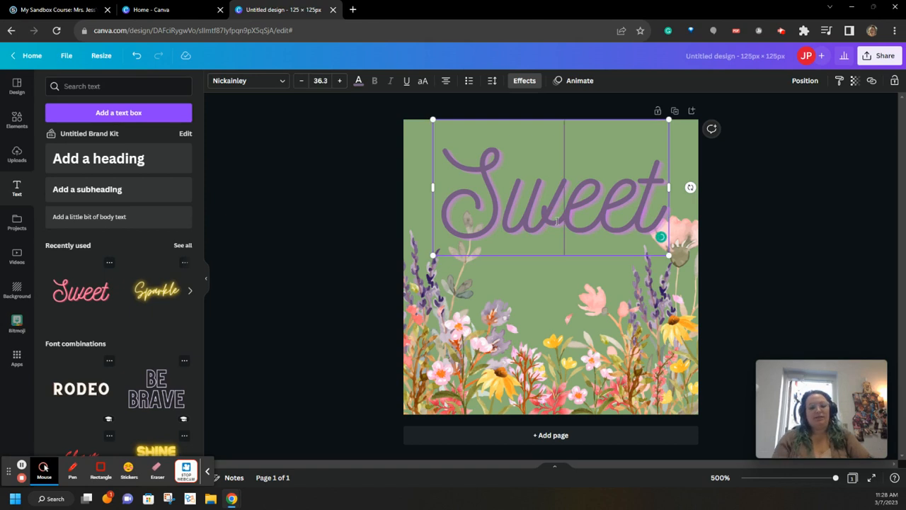
pyautogui.press('Delete')
pyautogui.press('Delete')
pyautogui.press('Delete')
pyautogui.press('BackSpace')
pyautogui.press('BackSpace')
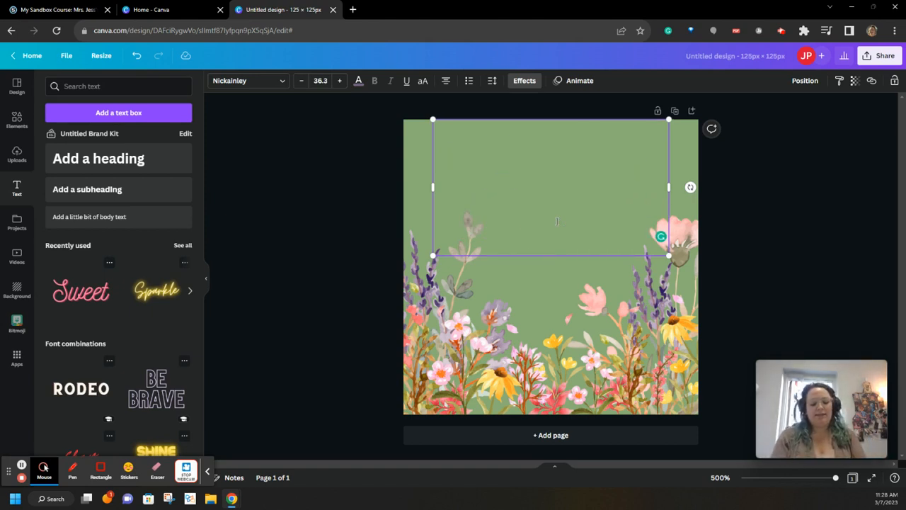
pyautogui.write('Cuass Meeting')
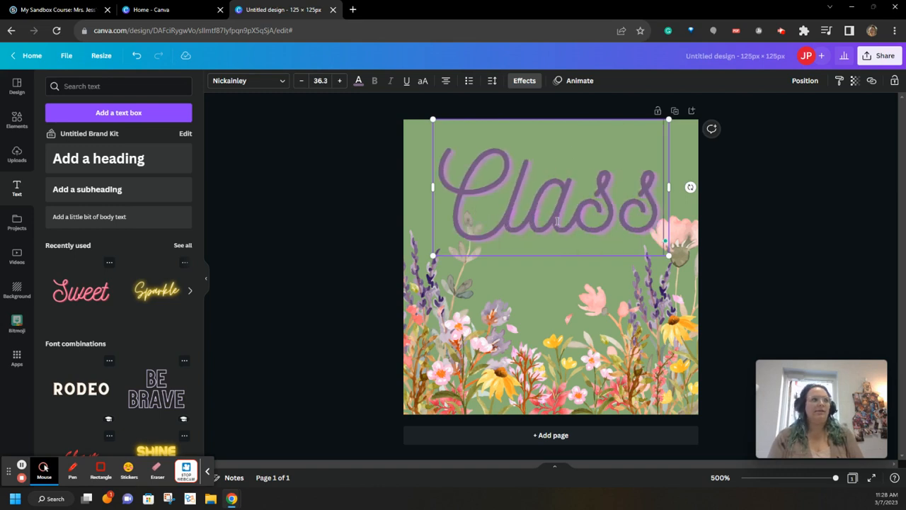
pyautogui.write(' Link')
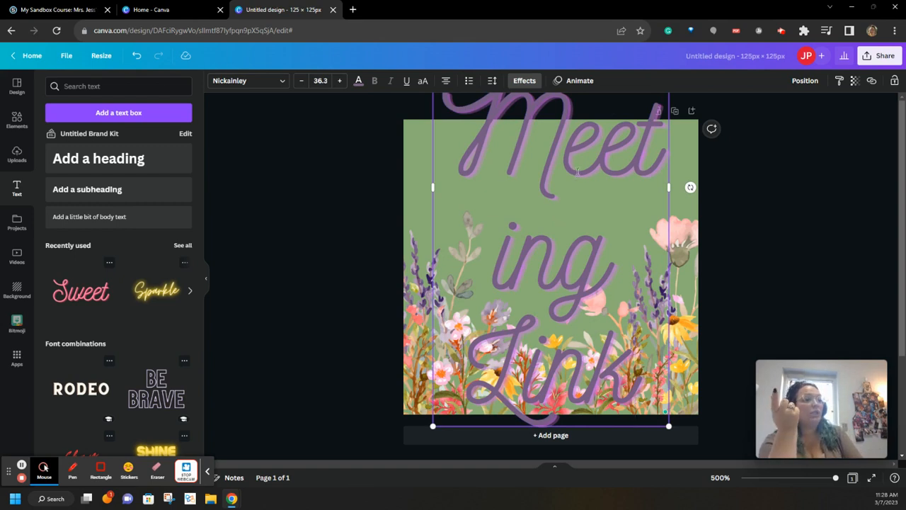
pyautogui.click(302, 80)
pyautogui.click(302, 80)
pyautogui.click(301, 81)
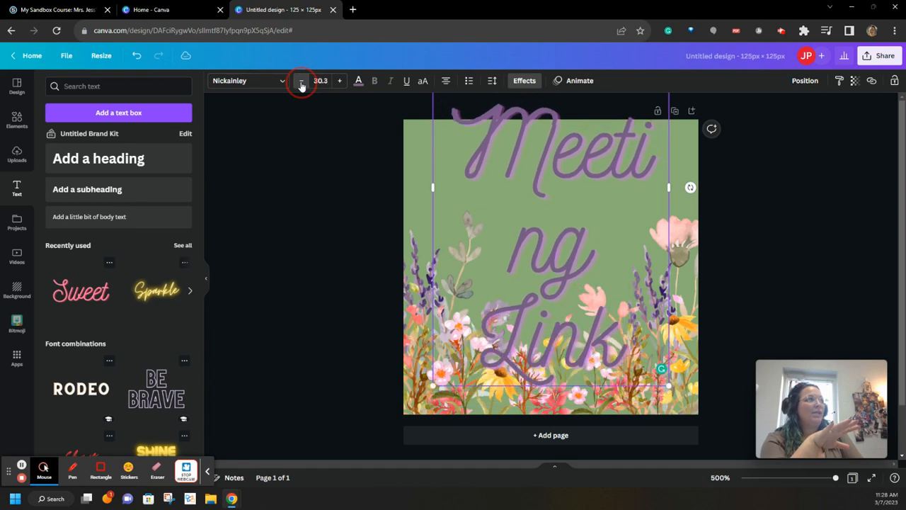
pyautogui.click(301, 81)
pyautogui.click(301, 80)
pyautogui.click(301, 81)
pyautogui.click(301, 81)
pyautogui.click(302, 81)
pyautogui.click(301, 80)
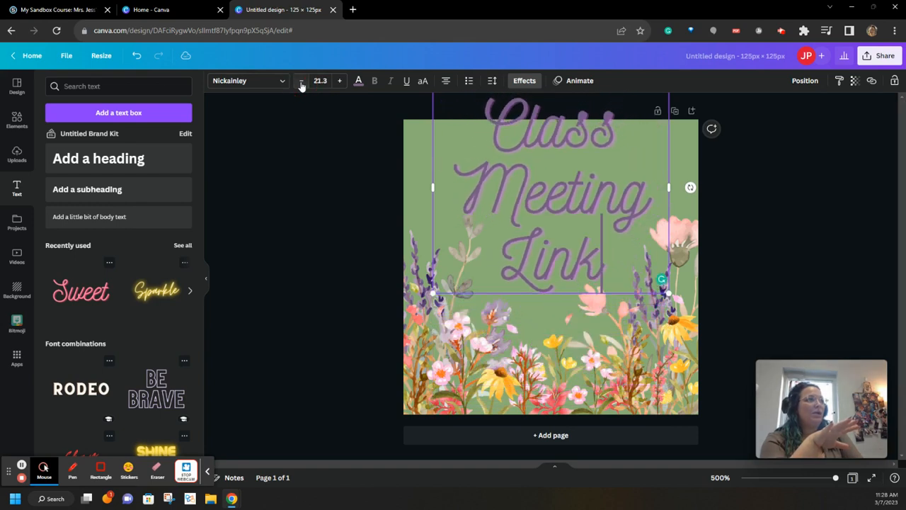
# Resize the text box into three lines and centre it across the square's top.
pyautogui.moveTo(429, 292)
pyautogui.mouseDown()
pyautogui.moveTo(491, 229)
pyautogui.moveTo(408, 328)
pyautogui.moveTo(435, 300)
pyautogui.mouseUp()
pyautogui.moveTo(572, 182); pyautogui.dragTo(569, 252)
pyautogui.click(604, 278)
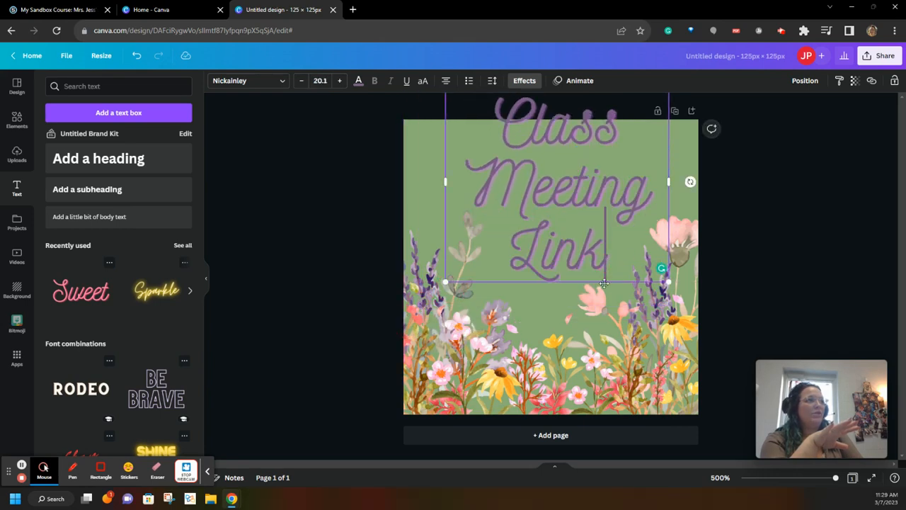
pyautogui.moveTo(604, 284); pyautogui.dragTo(597, 310)
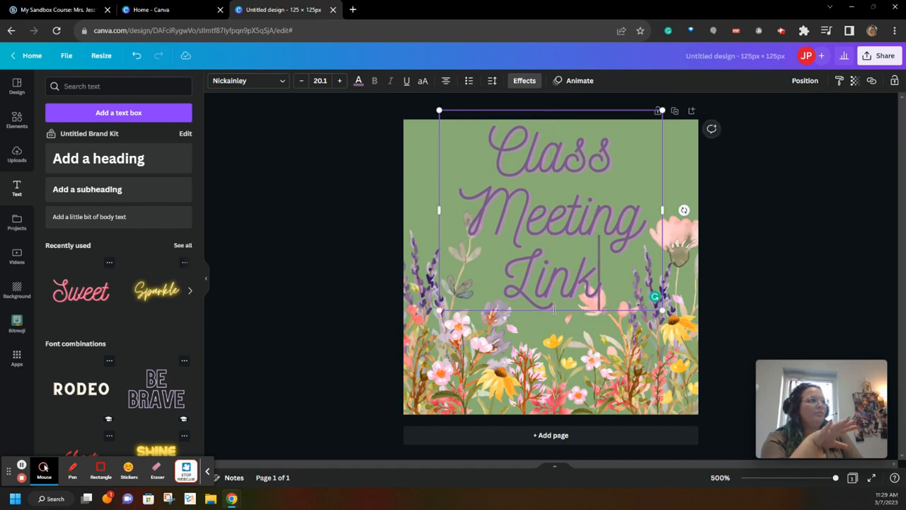
pyautogui.moveTo(559, 312); pyautogui.dragTo(559, 310)
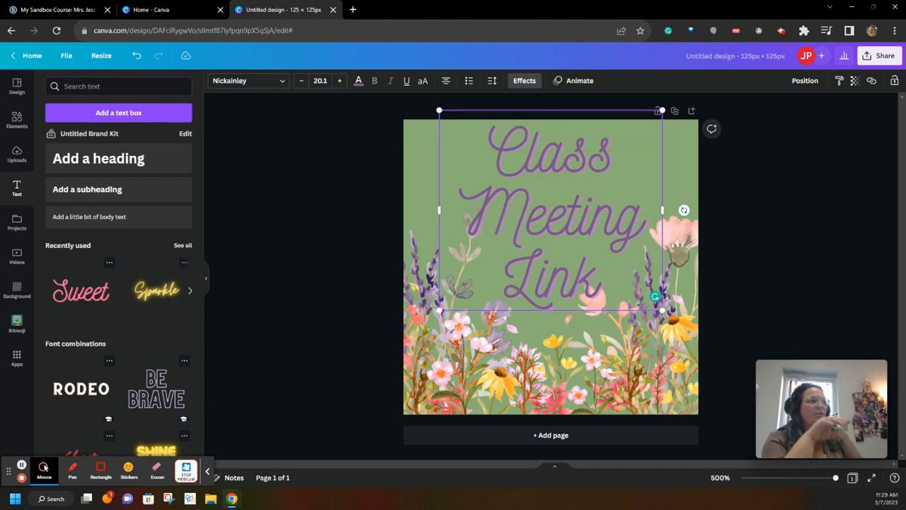
# Deselect the Class Meeting Link text box to finish editing.
pyautogui.click(357, 255)
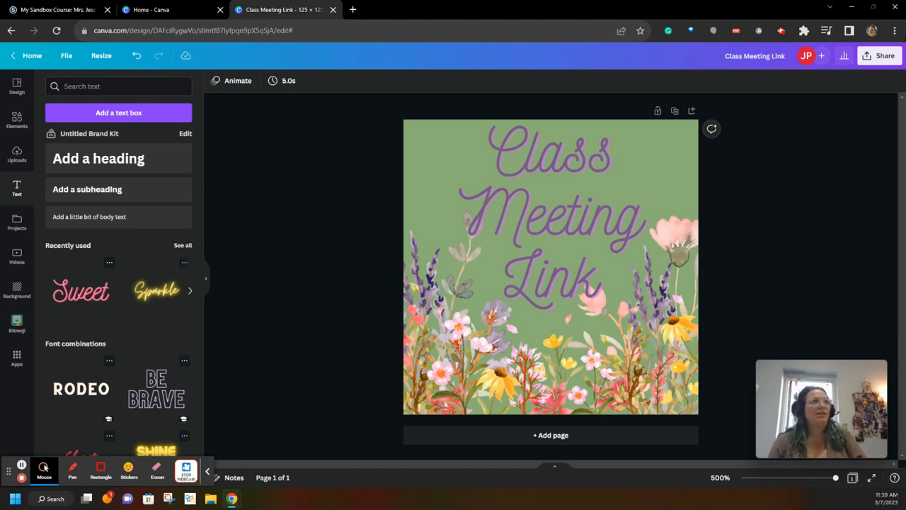
# Download the design, keeping PNG as the file type.
pyautogui.click(877, 60)
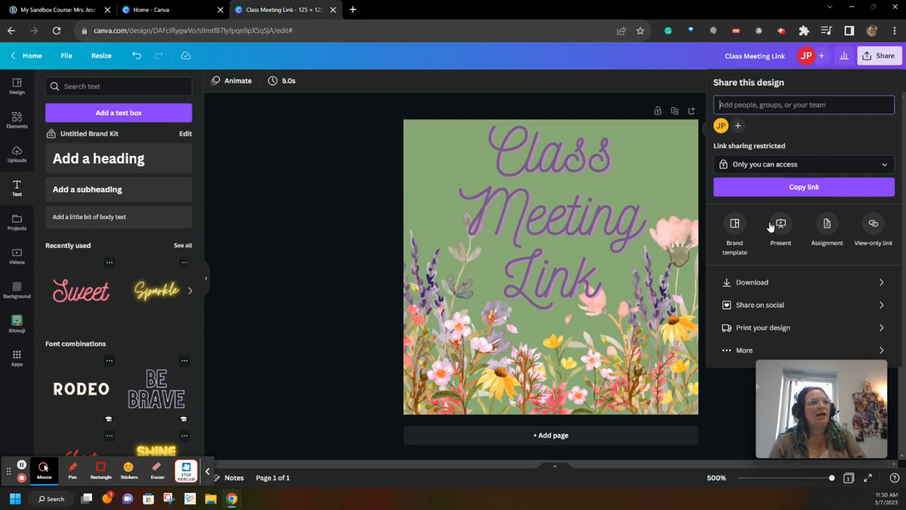
pyautogui.click(763, 281)
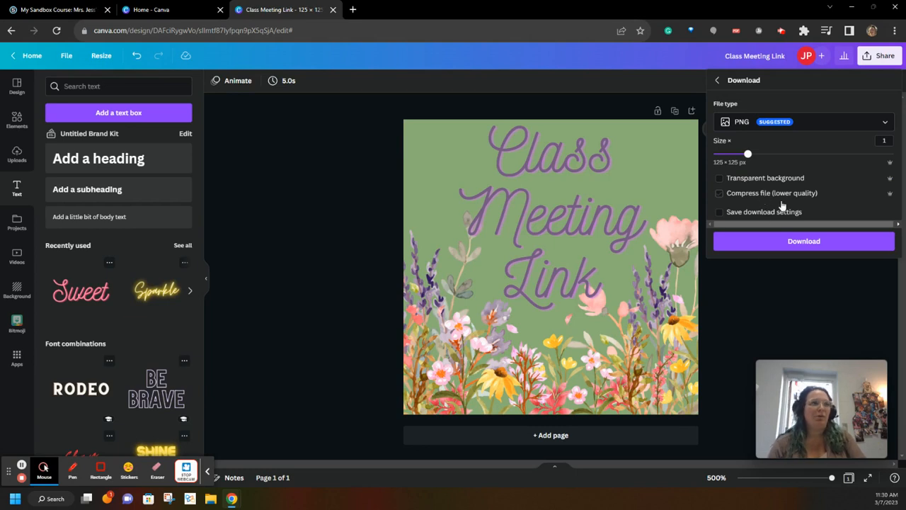
pyautogui.click(791, 126)
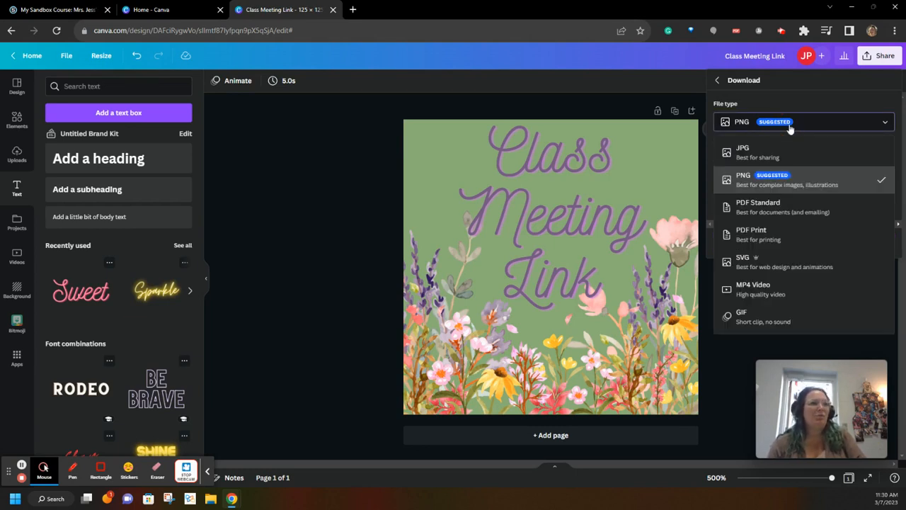
pyautogui.click(784, 190)
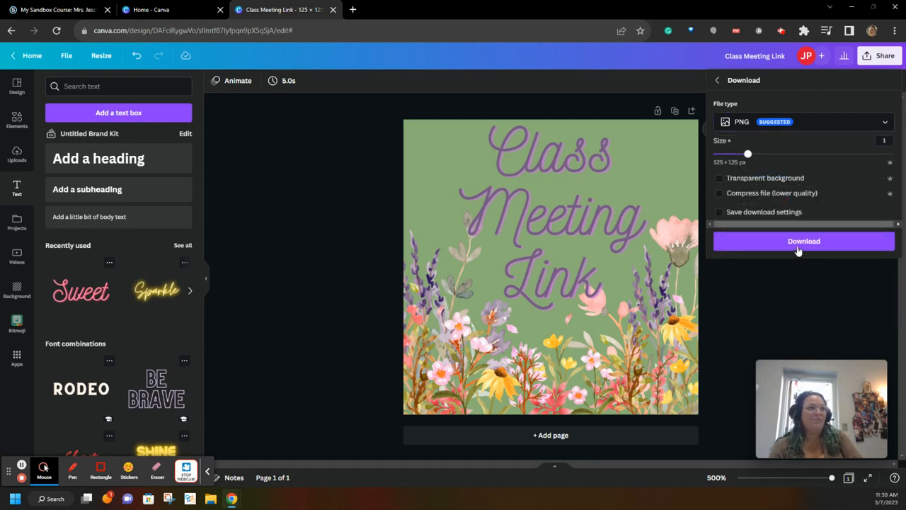
pyautogui.click(797, 247)
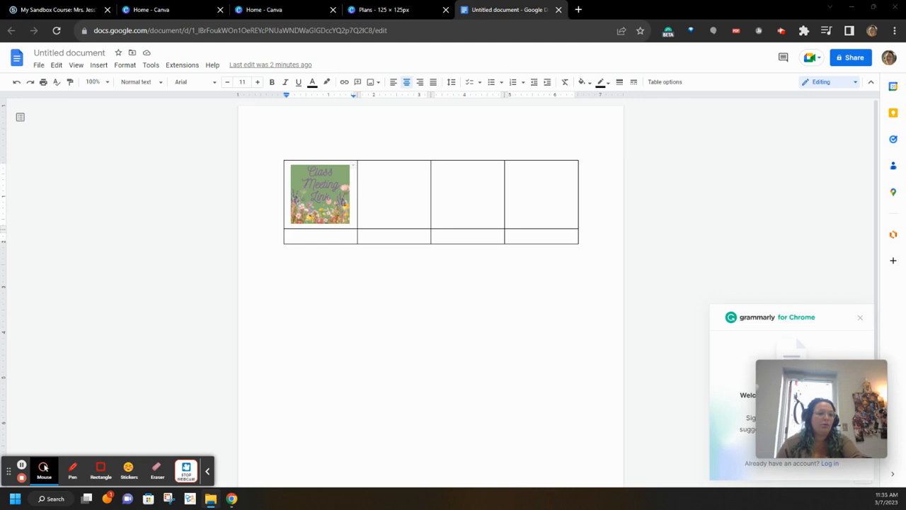
# Move the Downloads window listing the Class Meeting Link PNG over the Google Doc.
pyautogui.moveTo(708, 273); pyautogui.dragTo(278, 167)
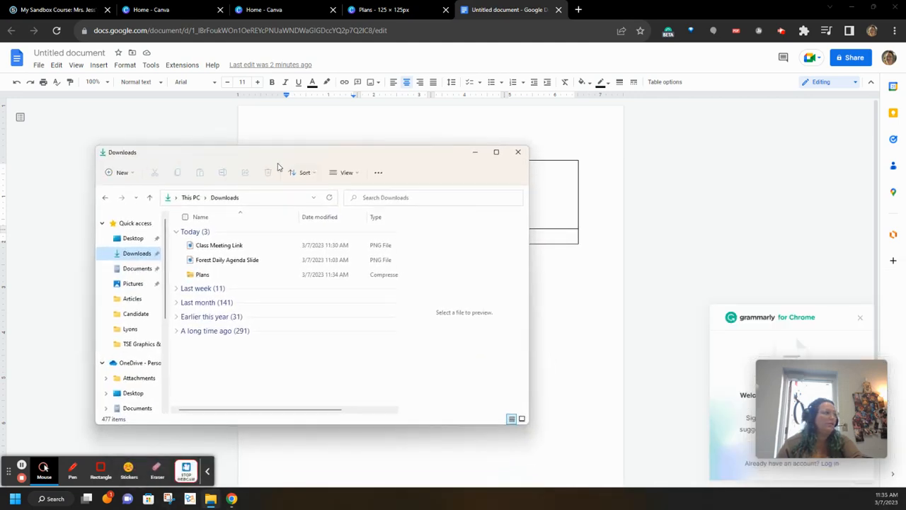
# Extract the Plans zip into a Plans folder and browse its 40 images.
pyautogui.rightClick(197, 278)
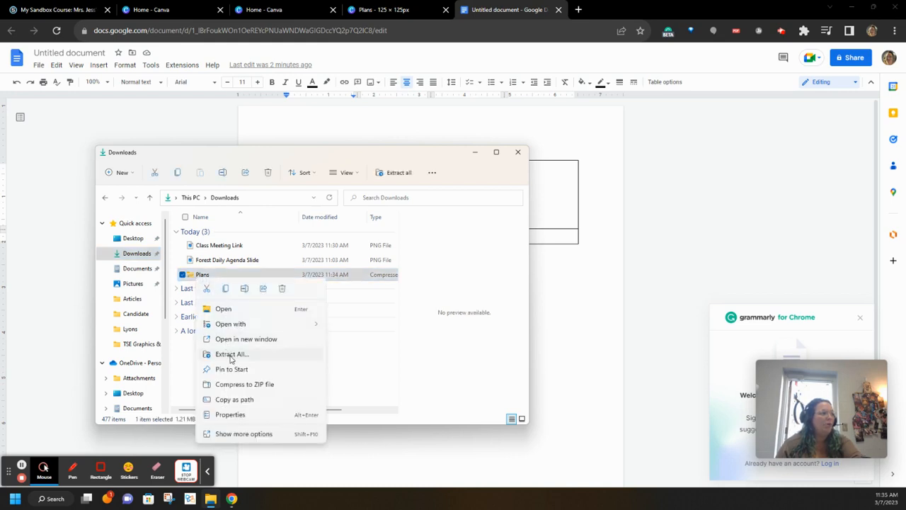
pyautogui.click(230, 355)
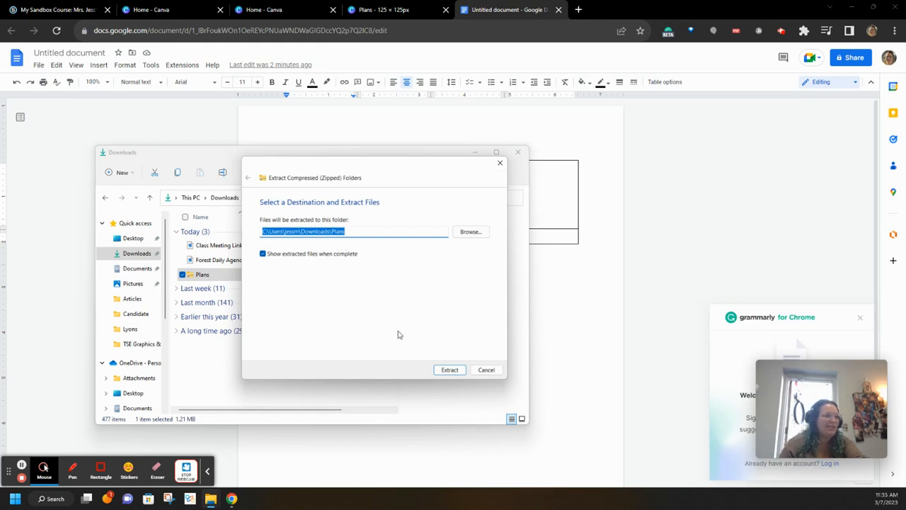
pyautogui.click(448, 373)
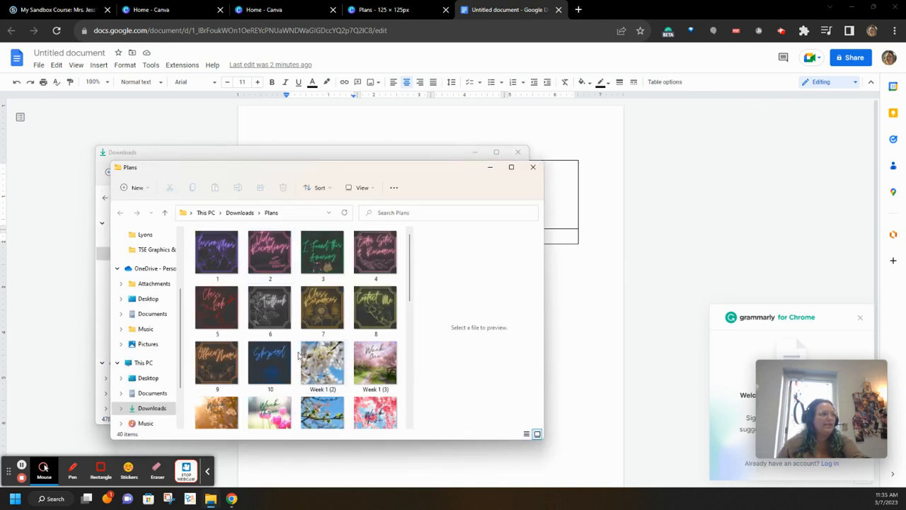
pyautogui.scroll(-5, 298, 348)
pyautogui.scroll(-1, 298, 349)
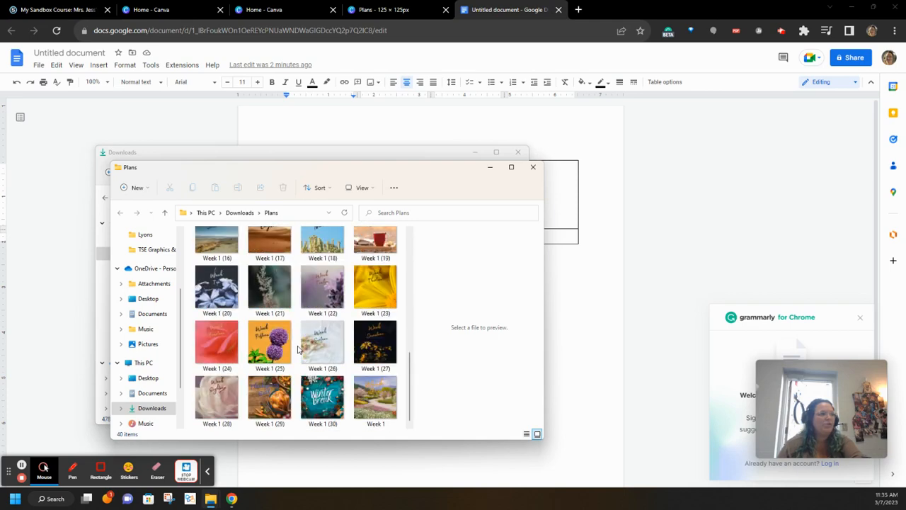
pyautogui.scroll(6, 300, 327)
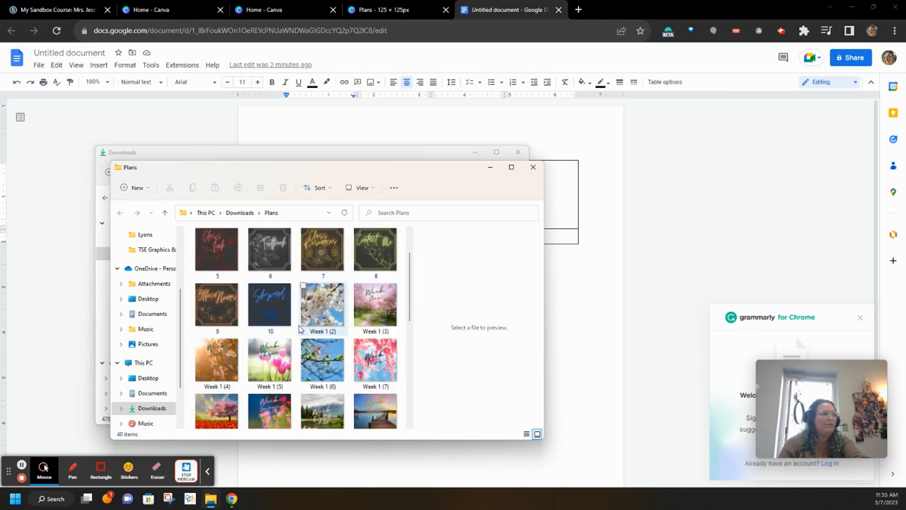